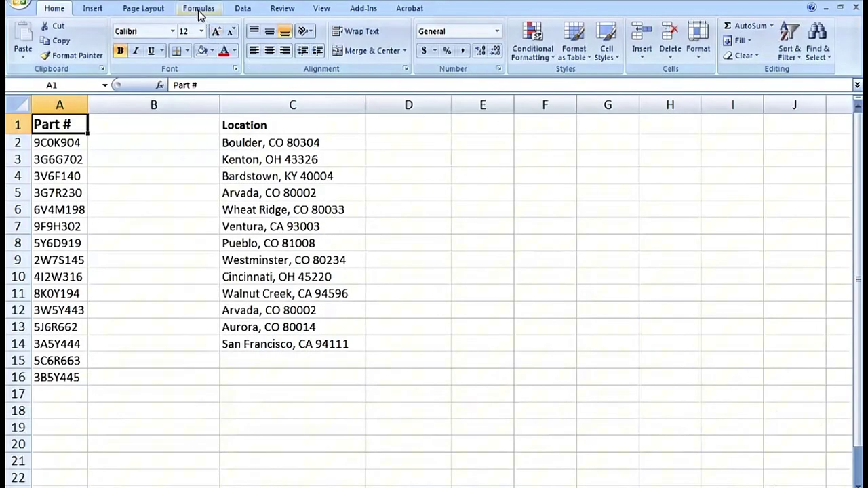
Switch to the Formulas ribbon and browse the Text functions list, then dismiss it.
left_click(200, 10)
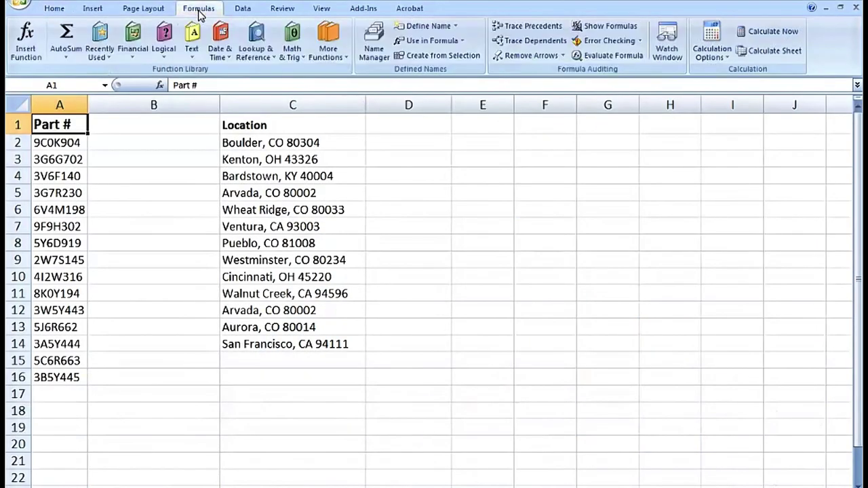
left_click(195, 53)
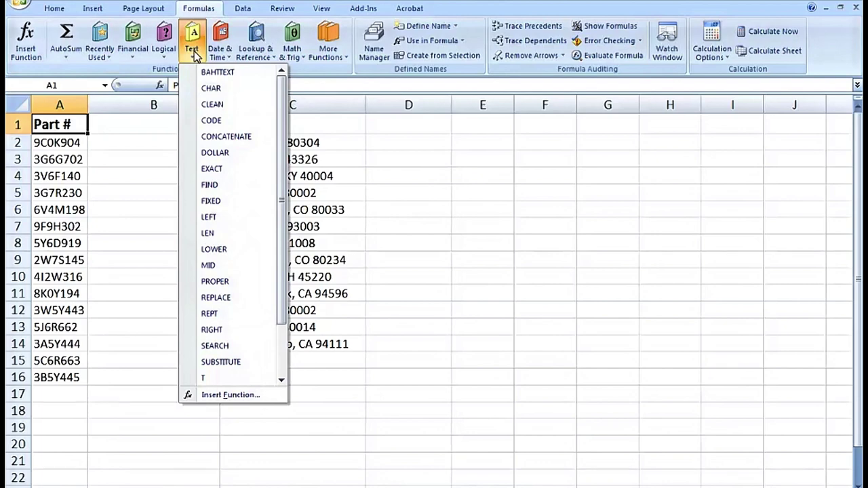
left_click(153, 144)
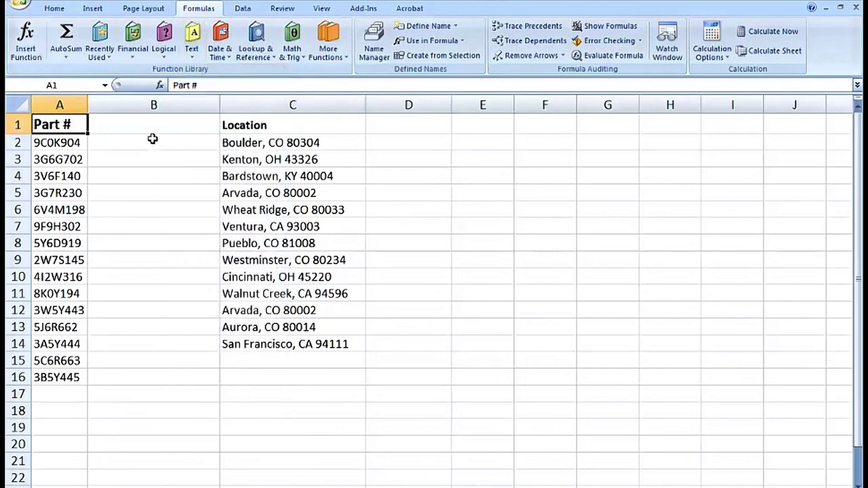
Select cell B2 and then the Part # column A, and return to the Home ribbon.
left_click(112, 143)
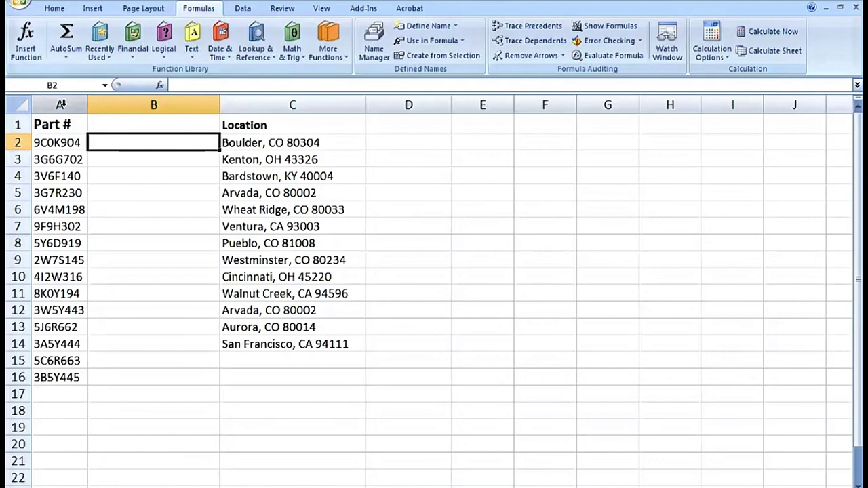
left_click(61, 104)
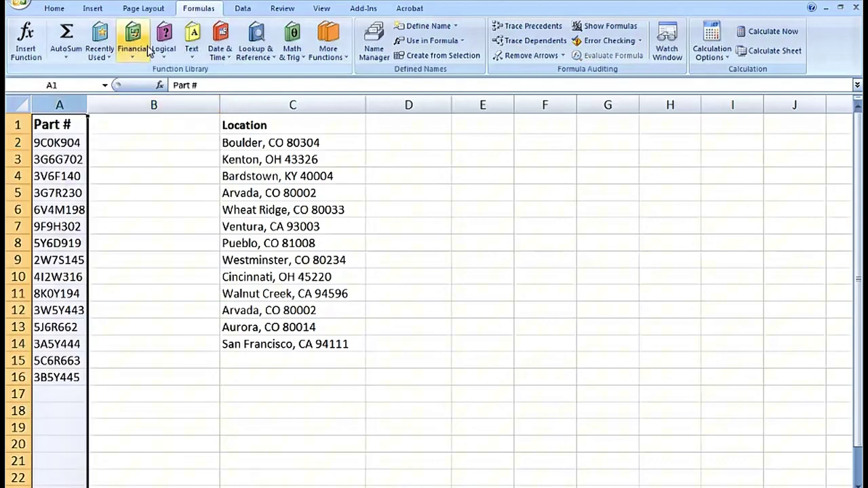
left_click(54, 8)
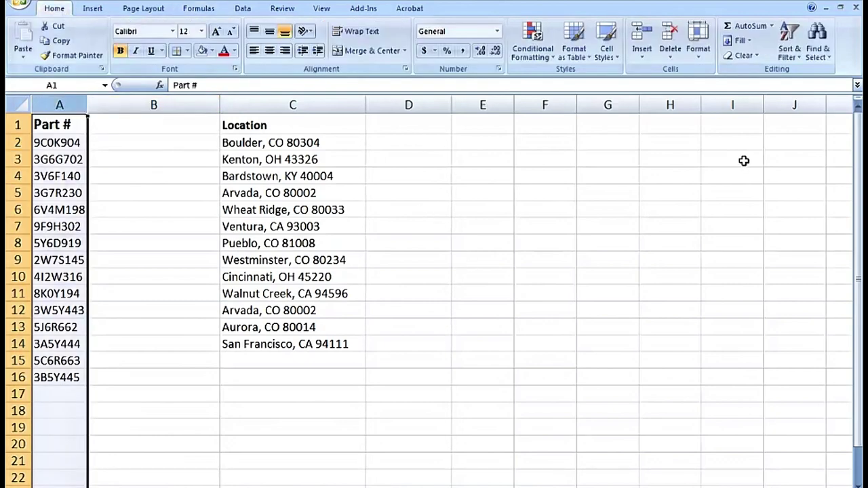
left_click(815, 54)
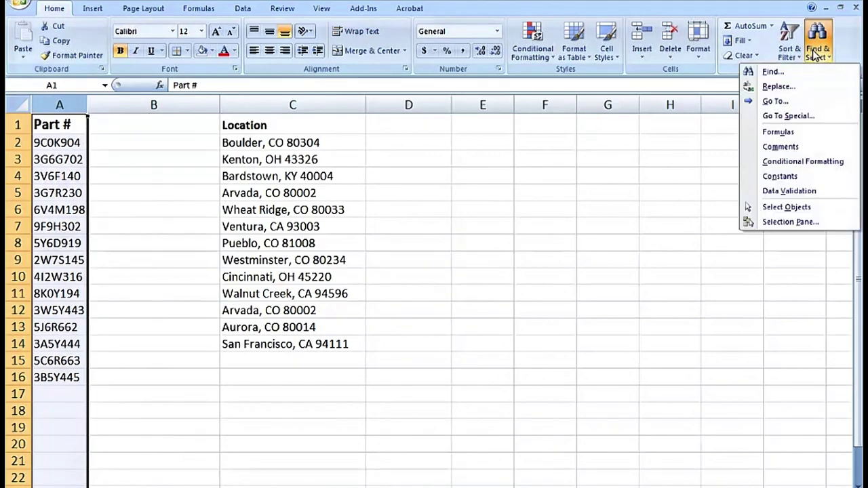
left_click(774, 72)
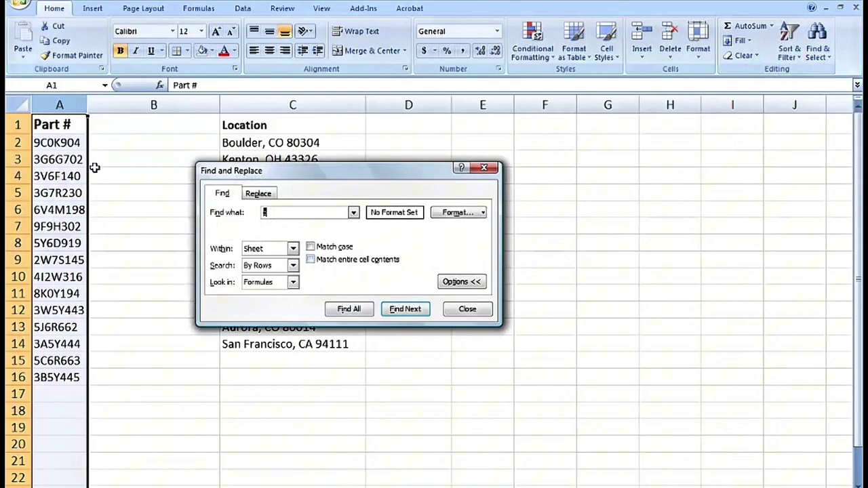
left_click(349, 311)
left_click(349, 311)
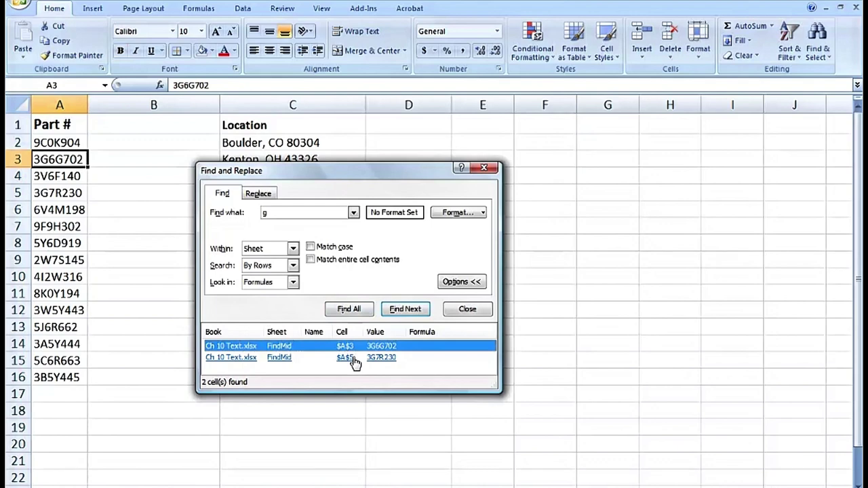
left_click(484, 170)
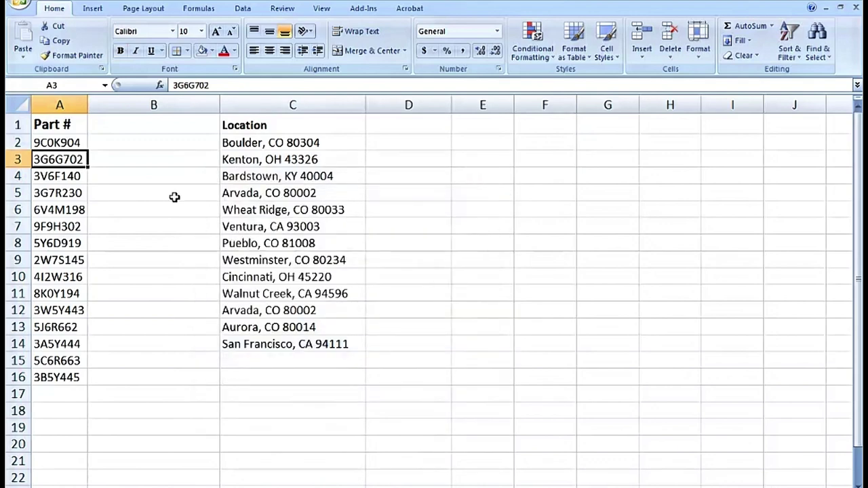
Enter =FIND("G",A2) in B2, which returns #VALUE! for part 9C0K904.
left_click(143, 141)
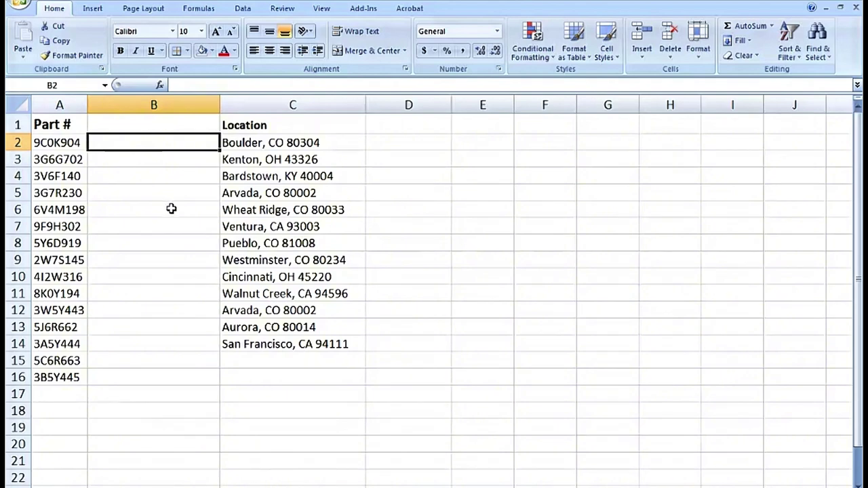
type("=")
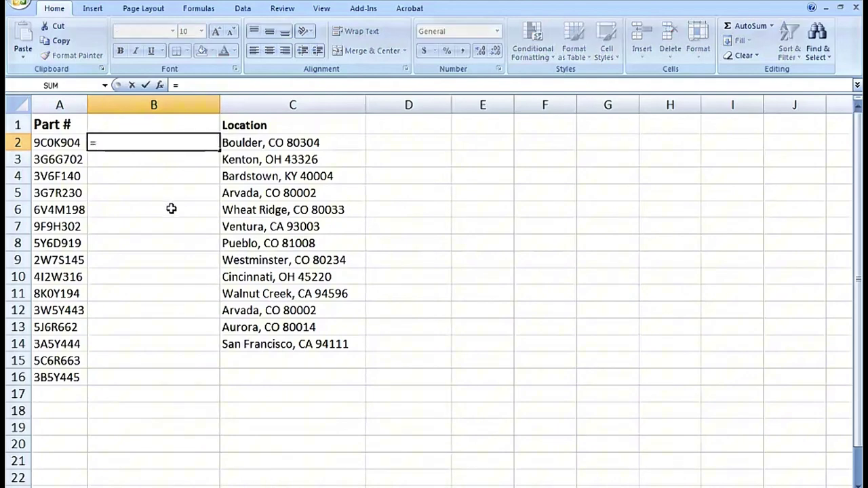
type("find")
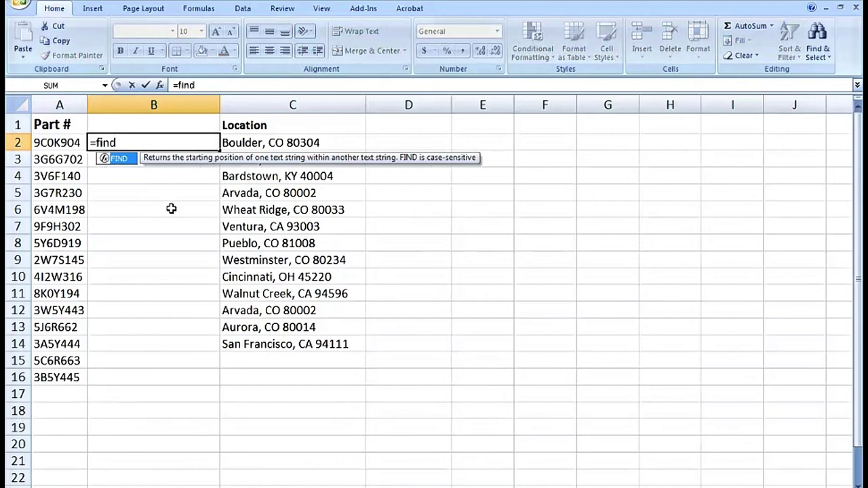
type("(")
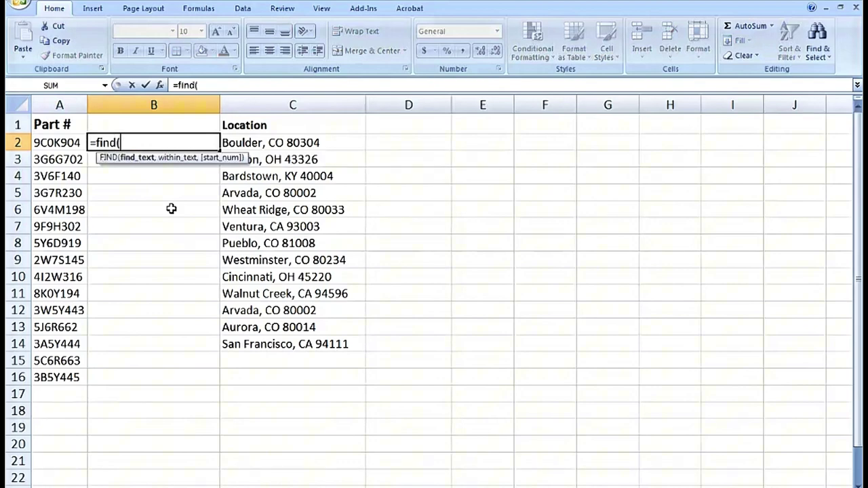
type("\"g")
key("BackSpace")
type("G\",")
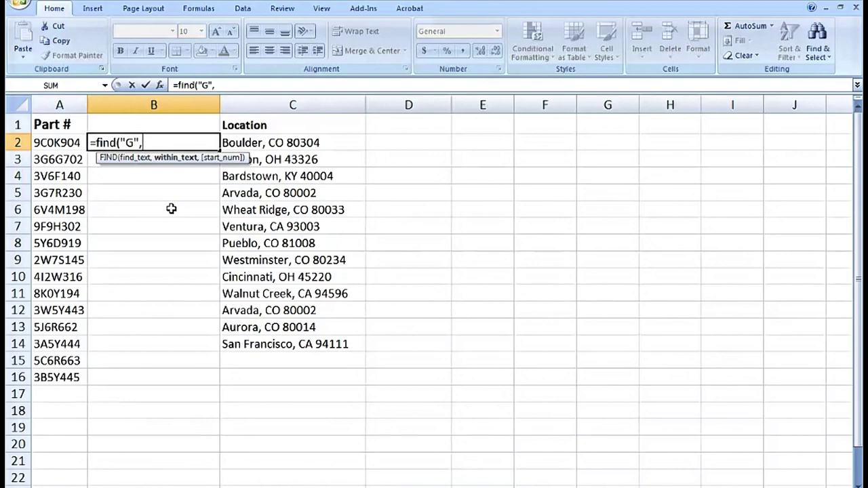
left_click(59, 144)
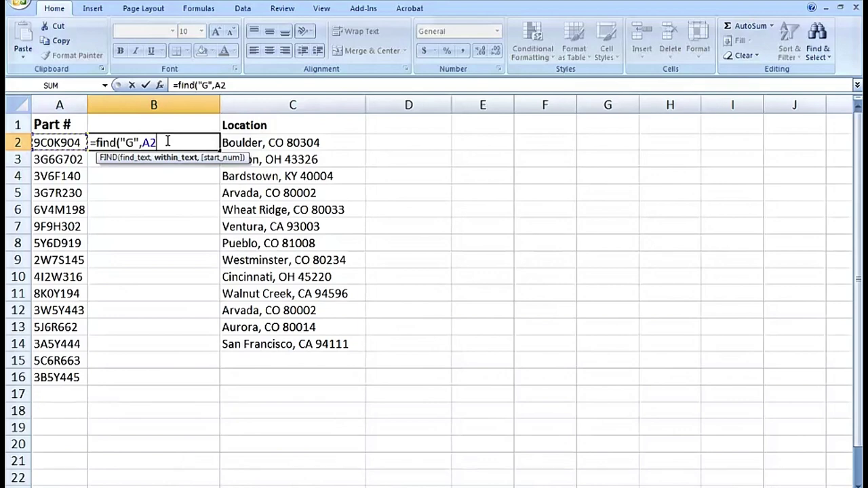
key("ctrl+Return")
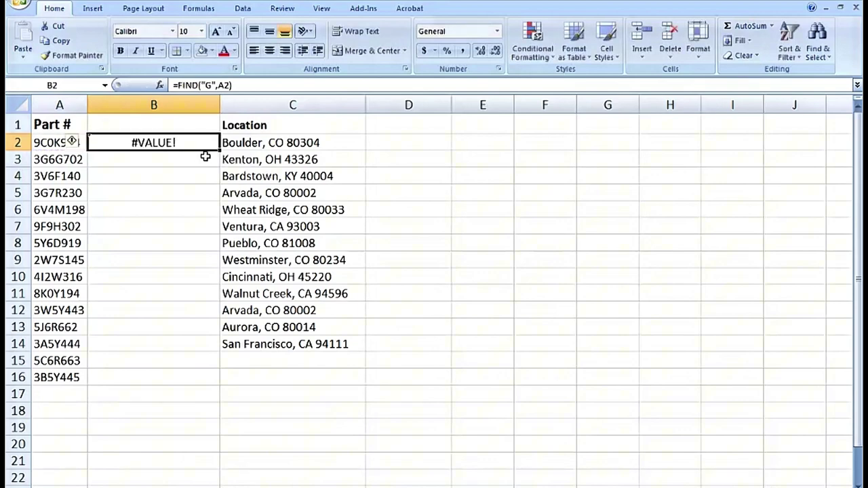
Fill B2's FIND formula down to B16, giving 2 in B3 and B5.
left_click_drag(219, 152, 196, 378)
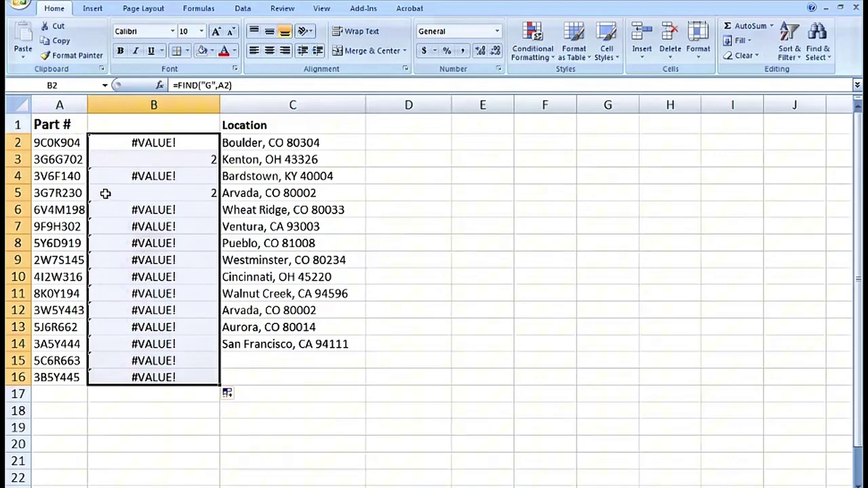
Change the B2:B16 formulas to search for lowercase "g", turning every result into #VALUE!
double_click(119, 142)
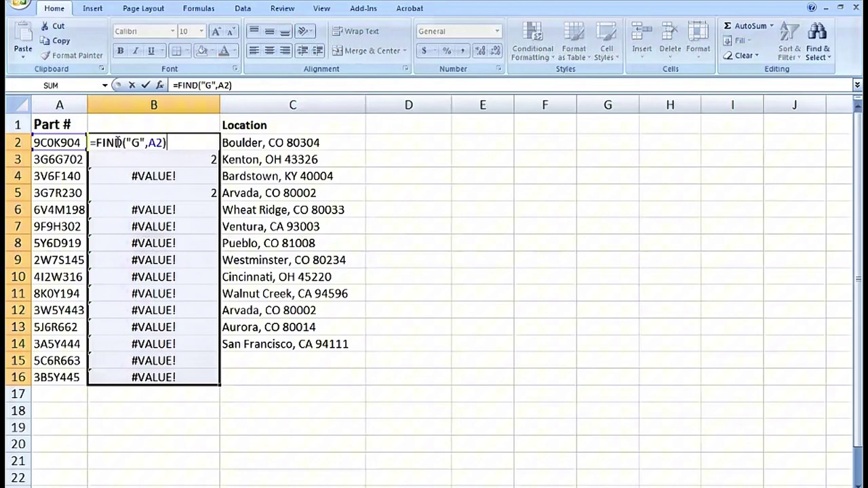
double_click(135, 142)
type("g")
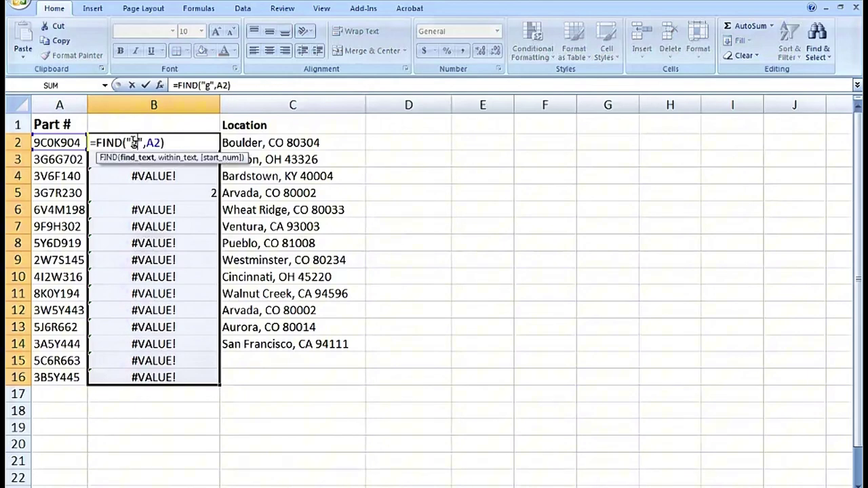
key("ctrl+Return")
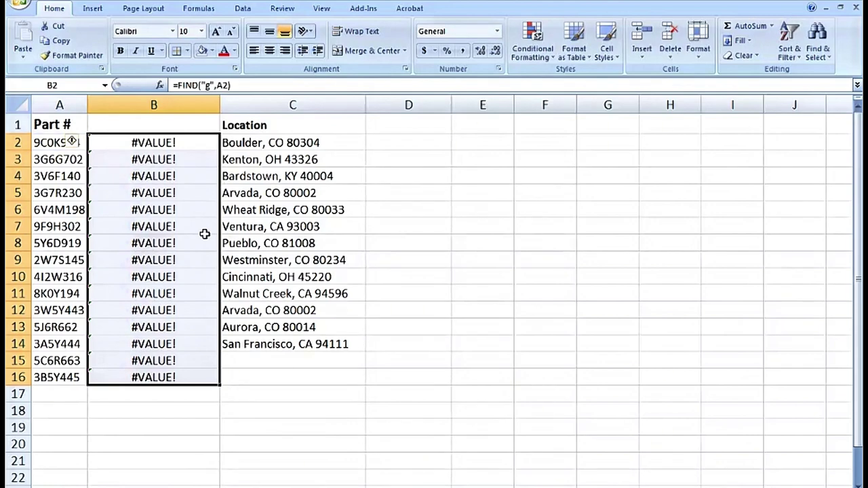
key("F2")
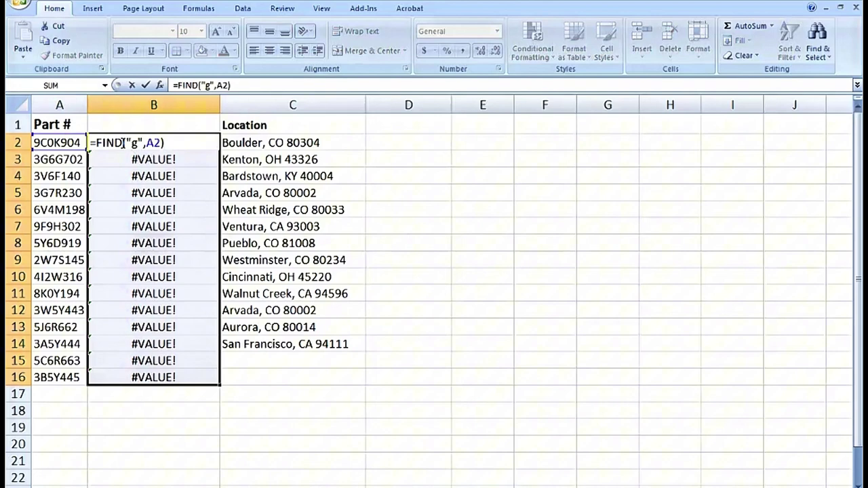
Replace FIND with case-insensitive SEARCH across B2:B16 so B3 and B5 return 2.
left_click_drag(122, 143, 97, 142)
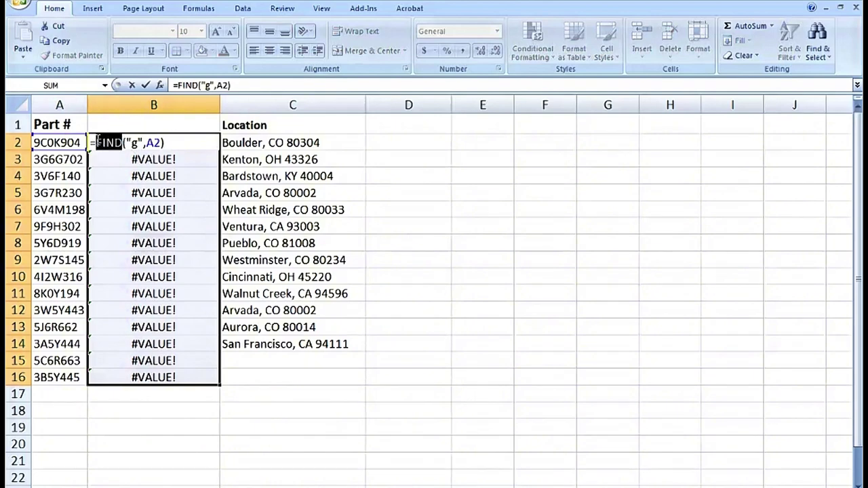
type("sea")
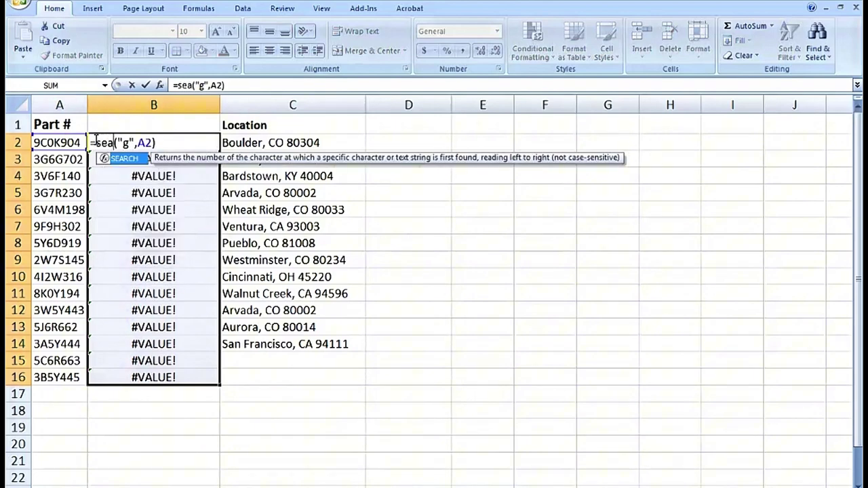
type("rch")
key("ctrl+Return")
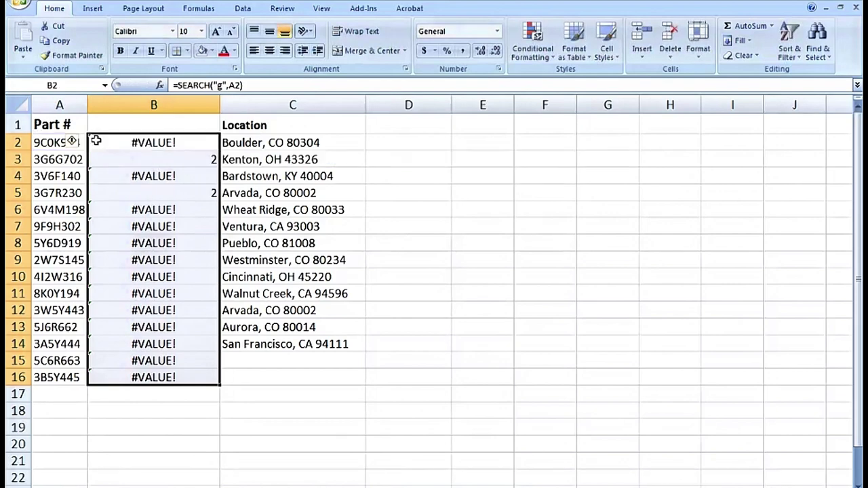
Inspect B5's SEARCH formula and confirm it unchanged.
left_click(112, 193)
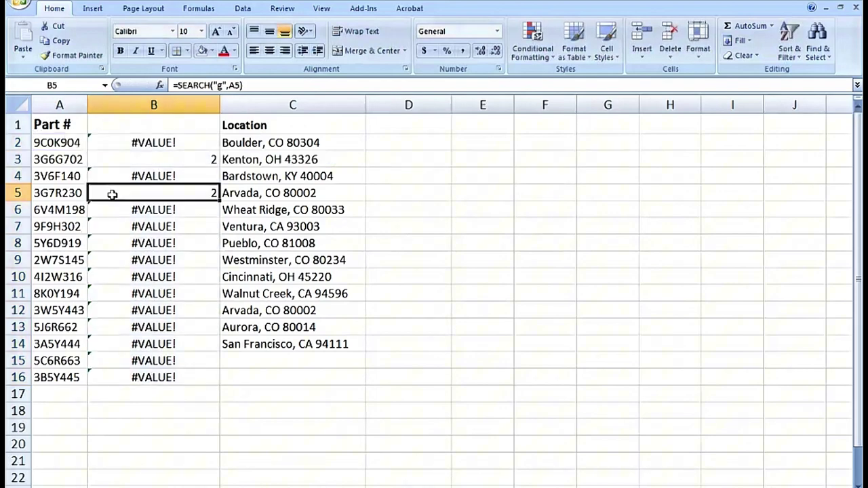
double_click(108, 193)
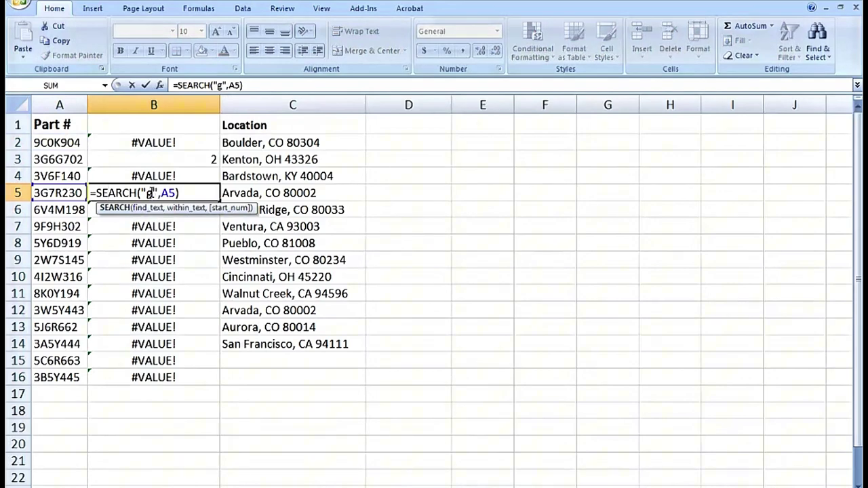
double_click(149, 194)
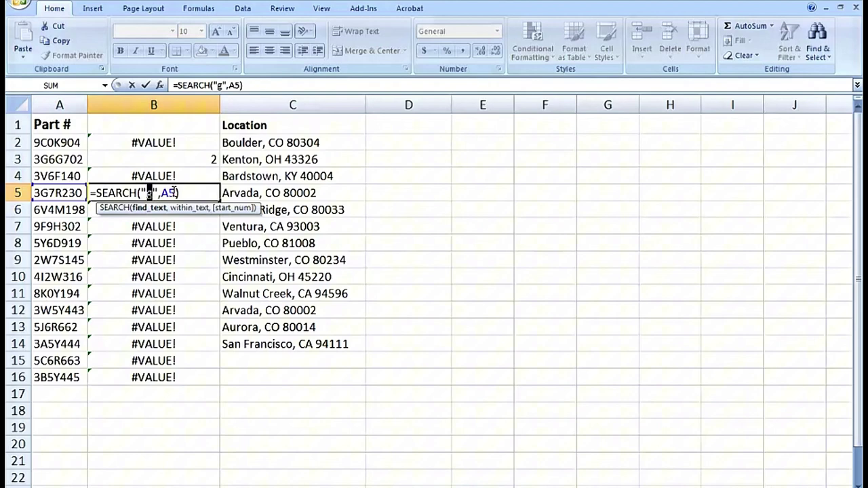
left_click(171, 194)
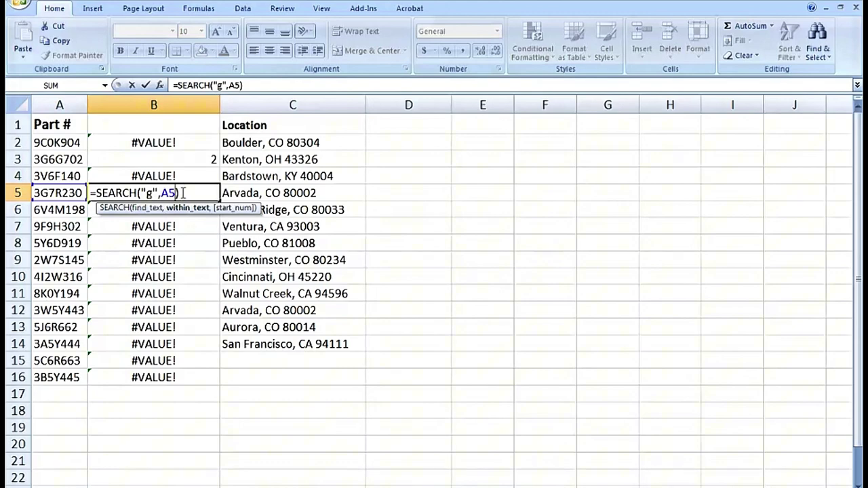
key("ctrl+Return")
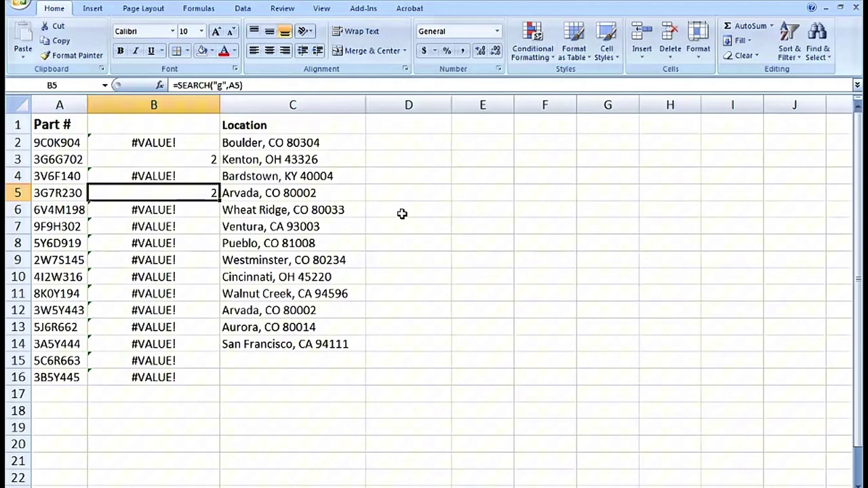
left_click(387, 142)
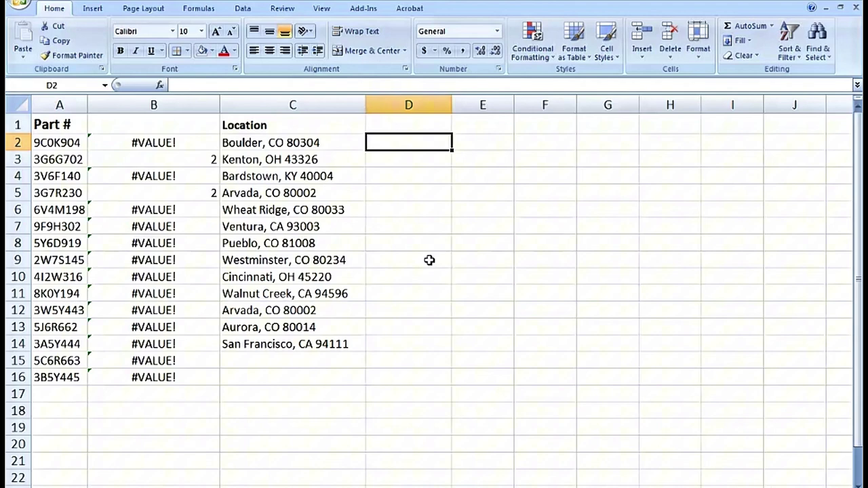
type("=mid")
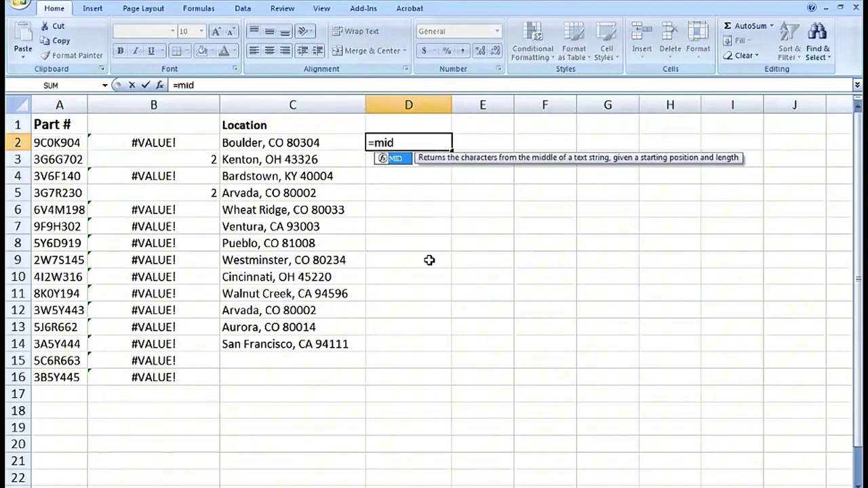
type("(")
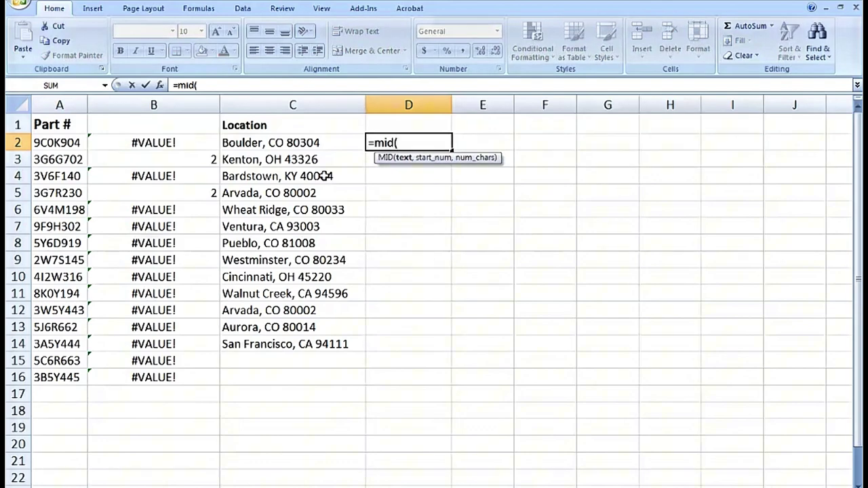
left_click(275, 144)
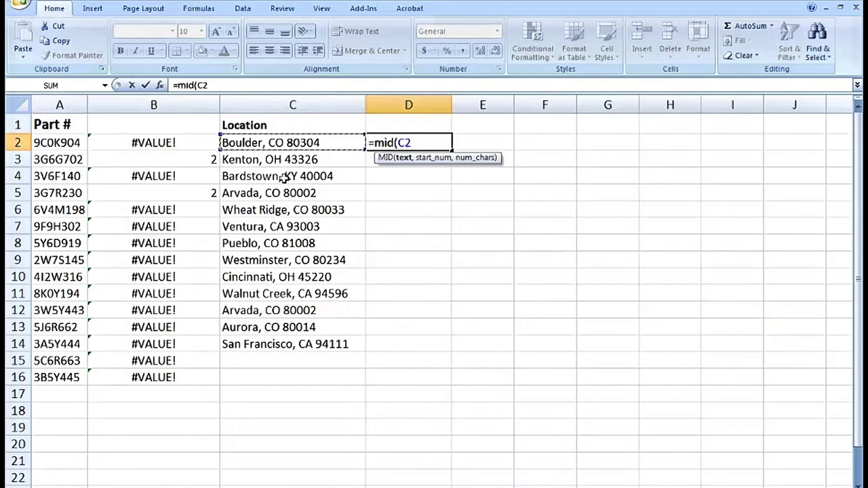
Restart D2 with =FIND(",",C2), returning 8 as the comma's position.
key("Escape")
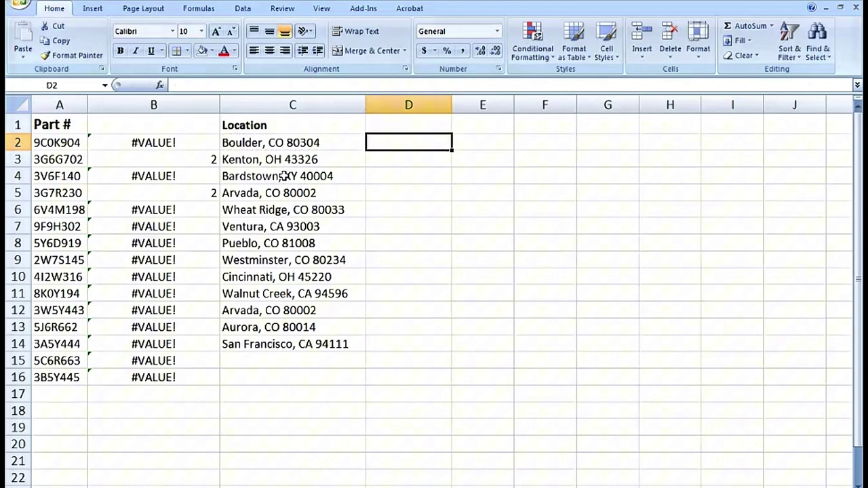
left_click(377, 238)
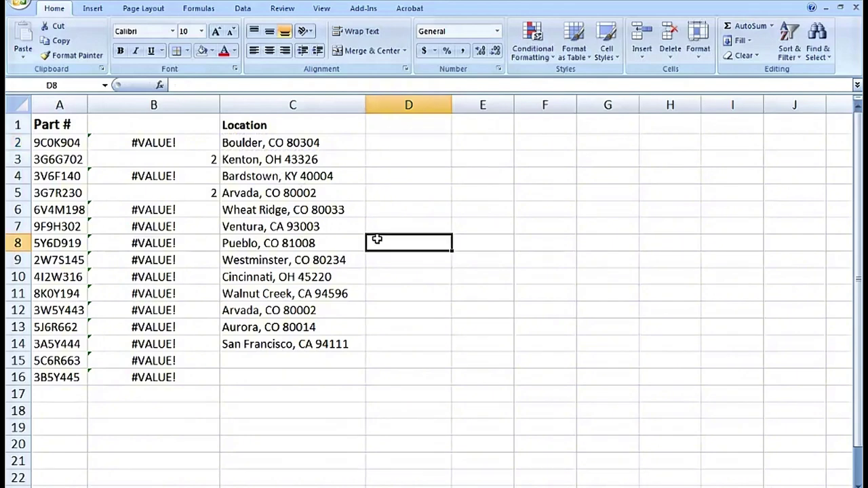
left_click(386, 142)
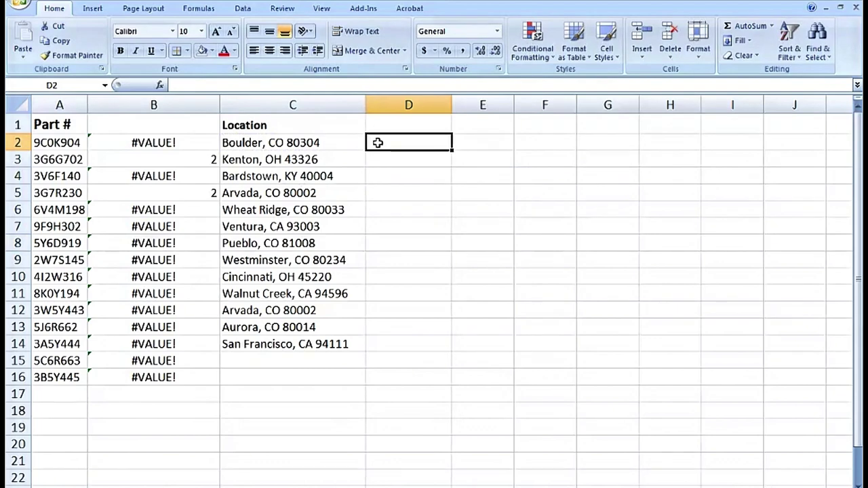
type("=find")
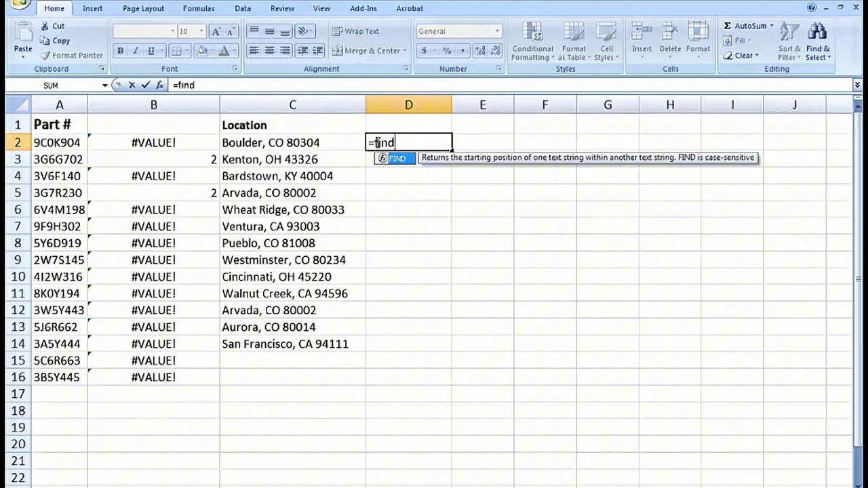
type("(")
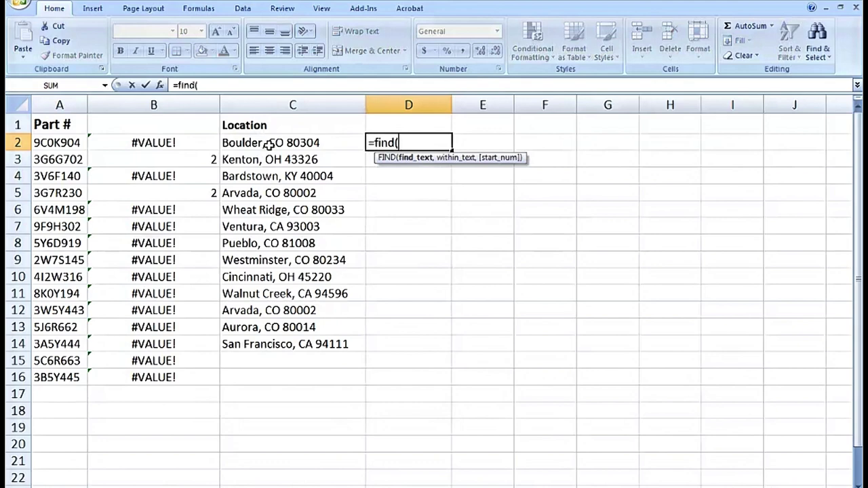
type("\",\",")
left_click(285, 142)
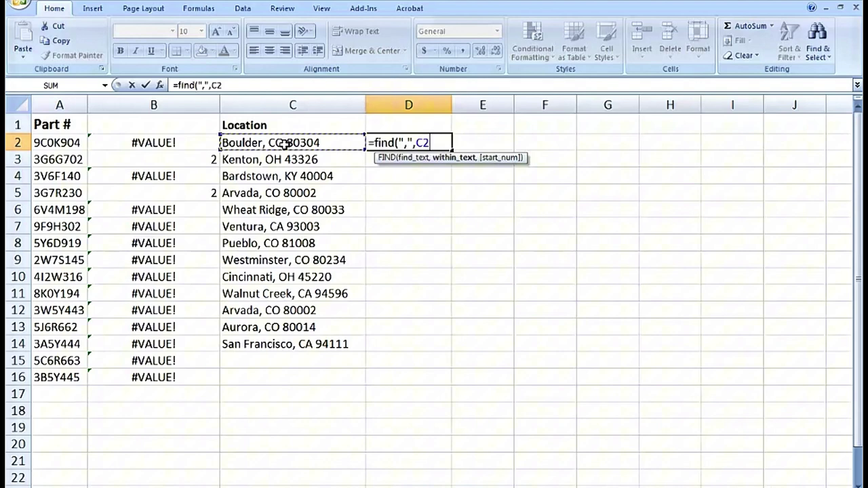
key("ctrl+Return")
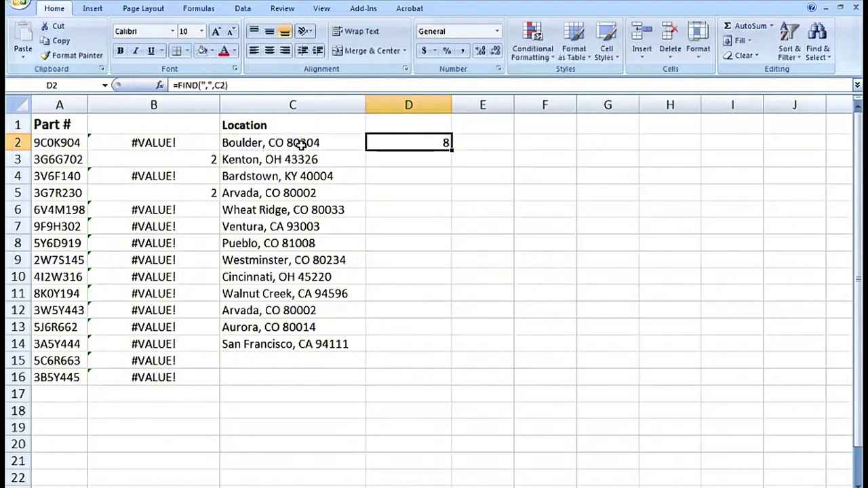
Wrap D2's formula into =MID(C2,FIND(",",C2)+2,2) to extract the state code CO.
double_click(380, 140)
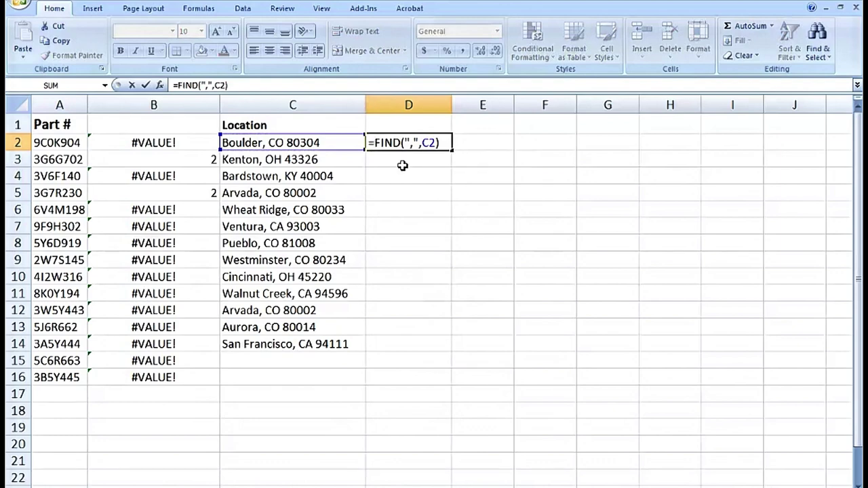
type("mid(")
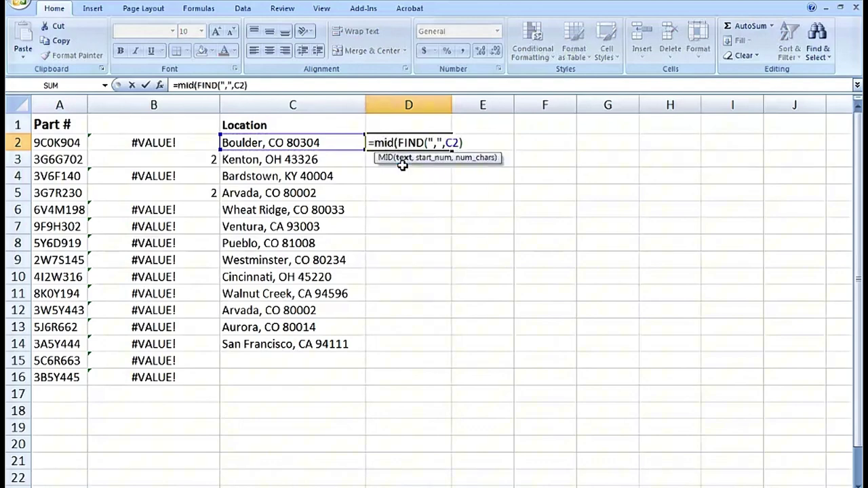
left_click(321, 143)
type(",")
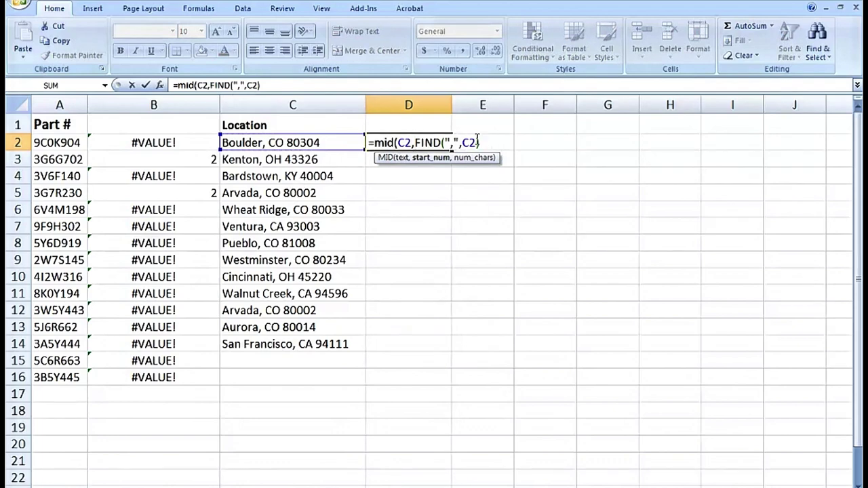
left_click_drag(477, 143, 415, 143)
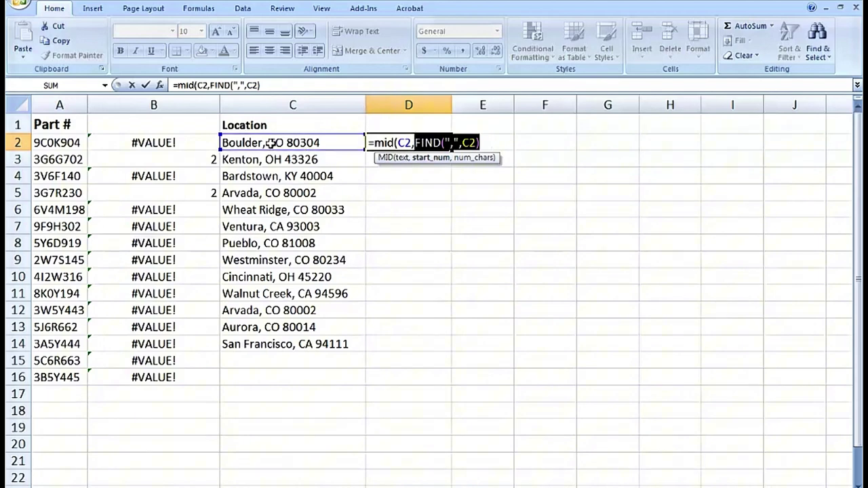
left_click(481, 143)
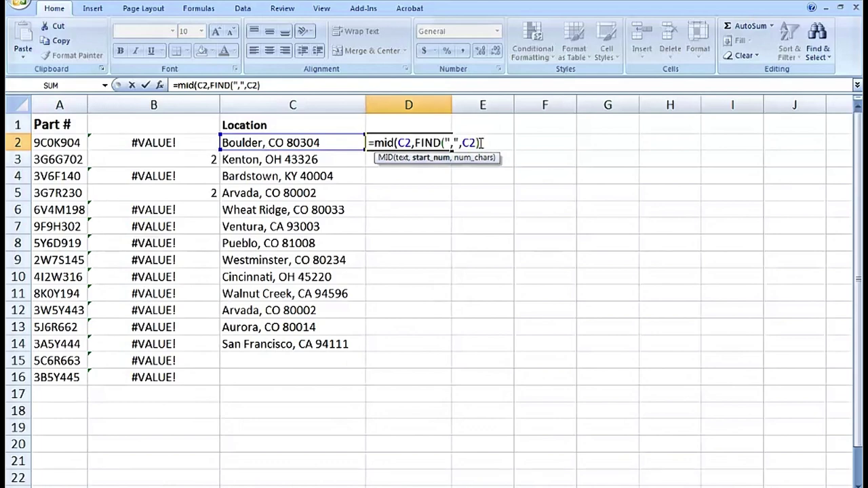
type("+2,")
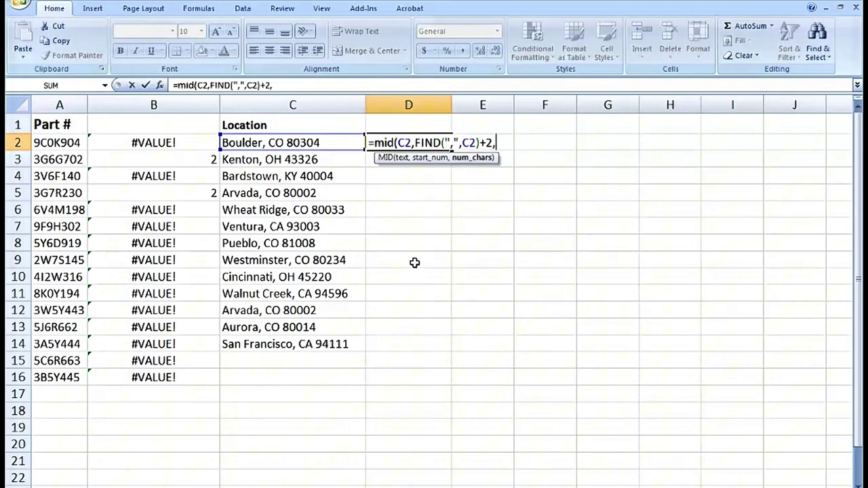
left_click(299, 135)
type("2)")
key("ctrl+Return")
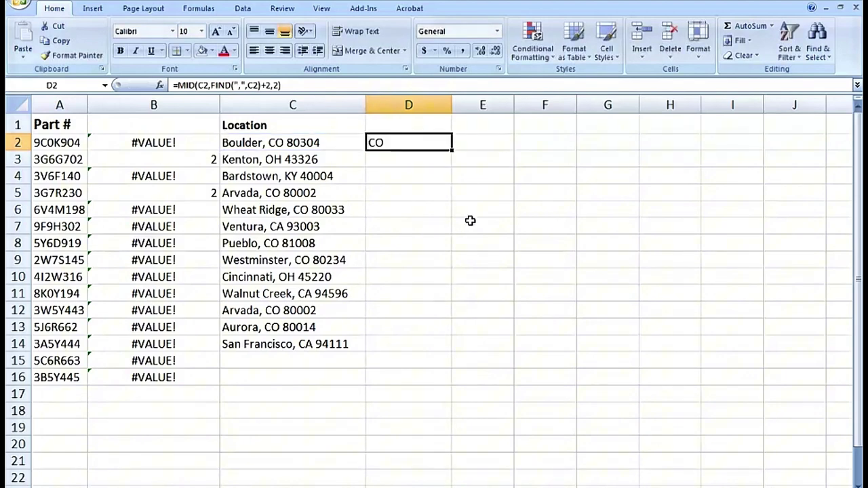
Copy D2's state-code formula down to D14 and review it without changes.
double_click(453, 151)
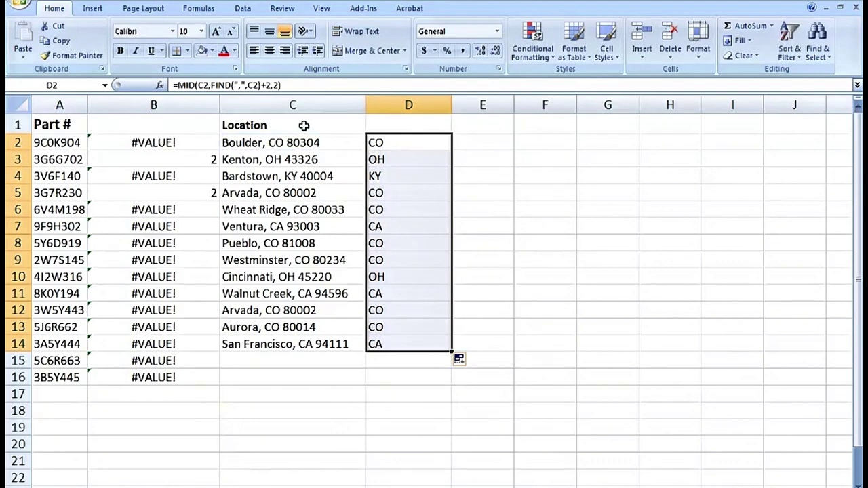
double_click(388, 142)
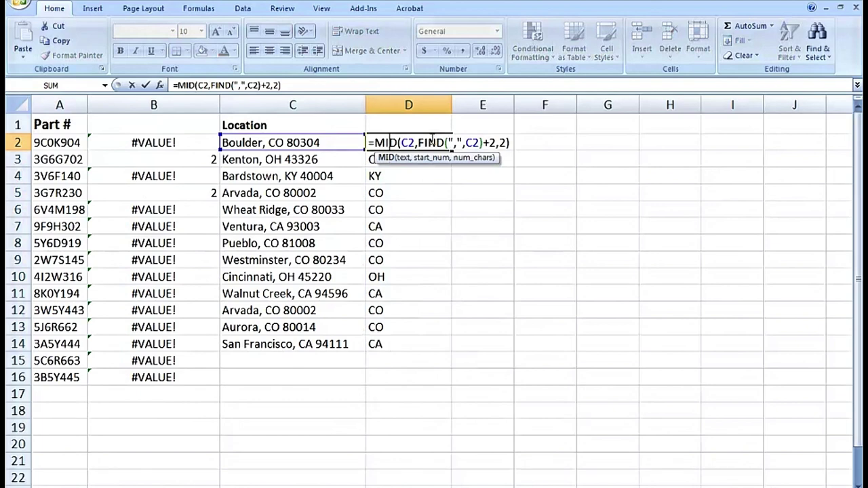
key("Escape")
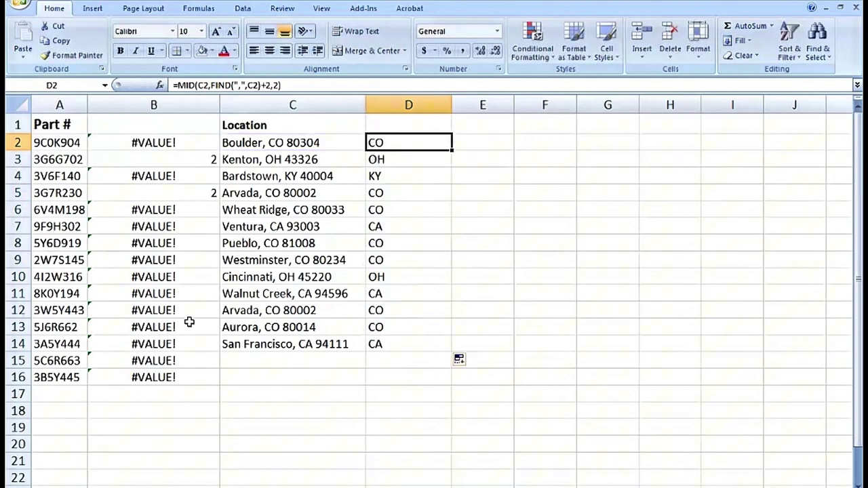
Clear B2:B16 and enter =MID(A2,4,2) in B2, returning K9.
left_click_drag(135, 146, 154, 377)
key("Delete")
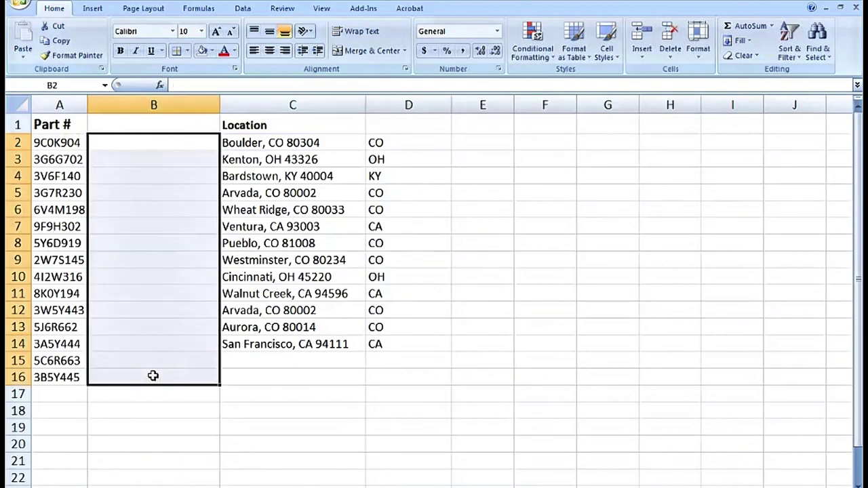
left_click(142, 145)
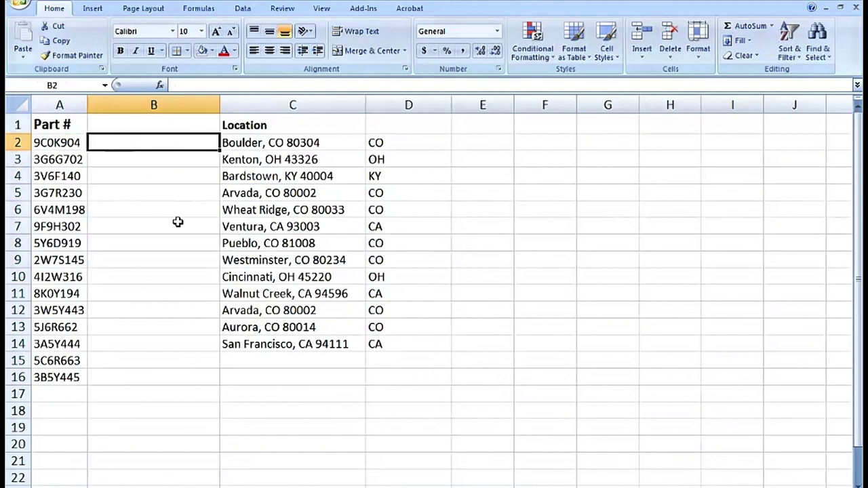
type("=mid")
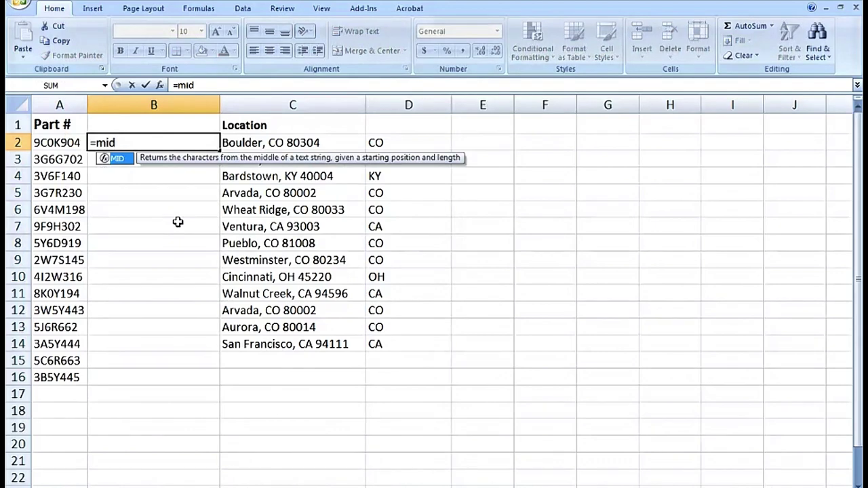
type("(")
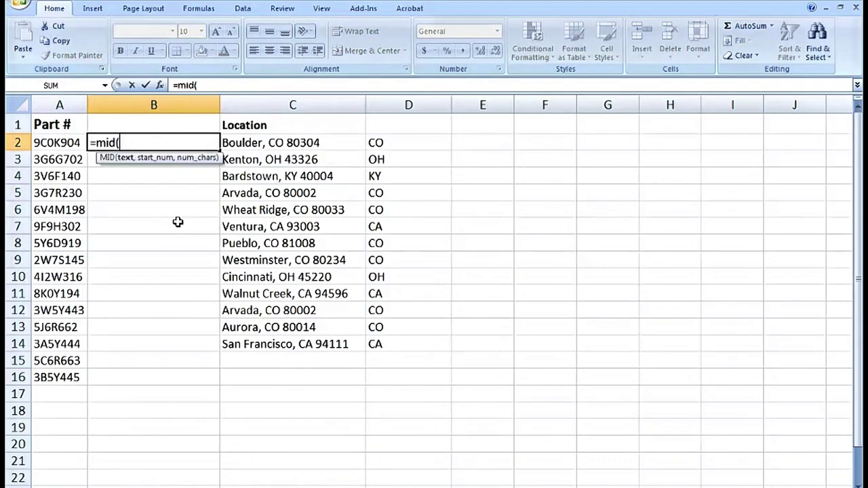
left_click(61, 142)
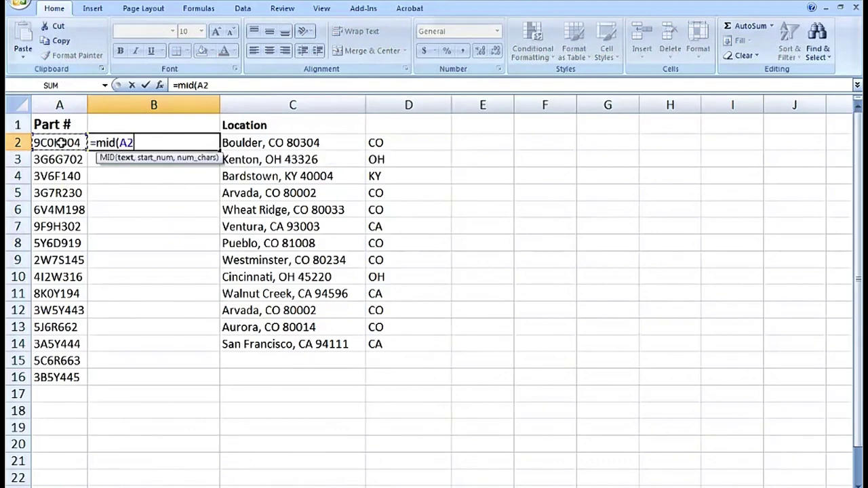
type(",")
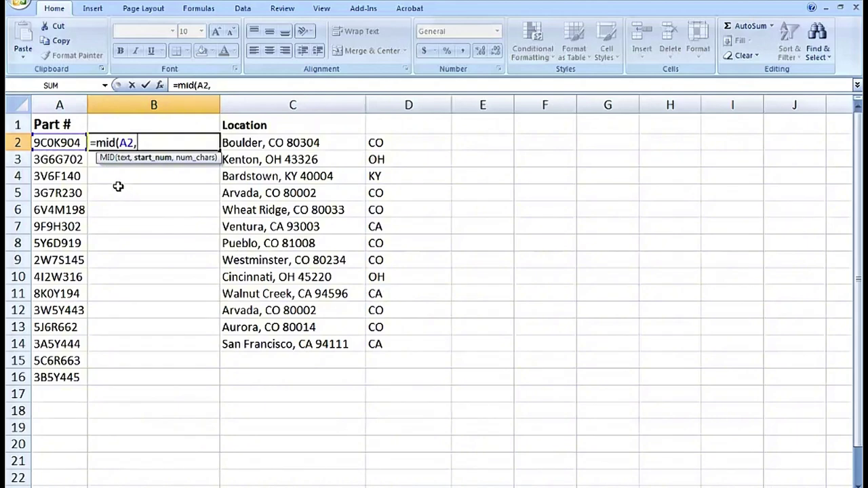
type("4,")
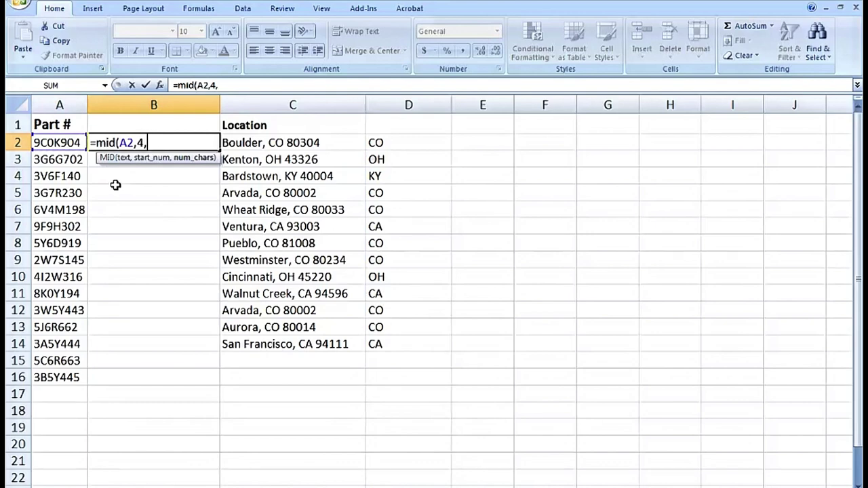
type("2")
type(")")
key("ctrl+Return")
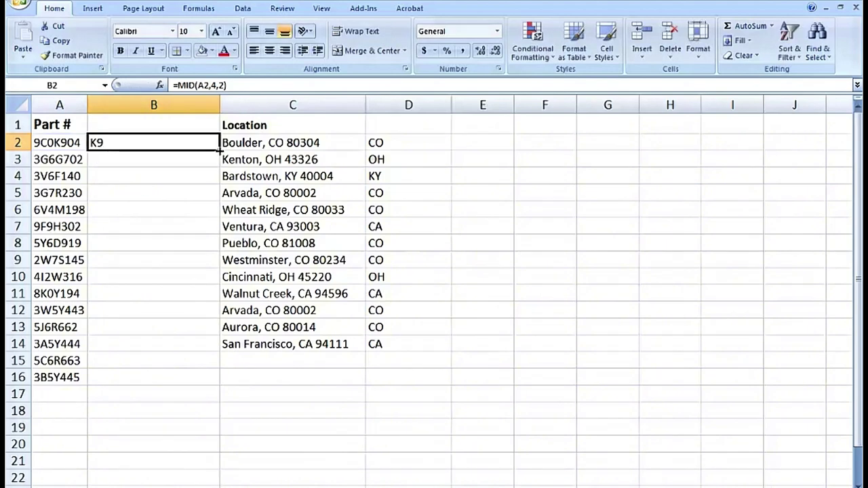
Copy the =MID(A2,4,2) formula from B2 down to B16 and review B2's formula.
left_click_drag(220, 151, 211, 380)
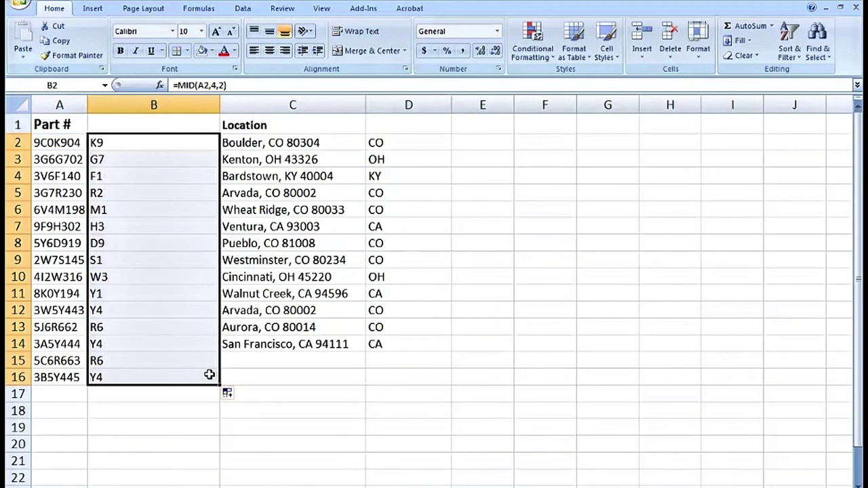
key("F2")
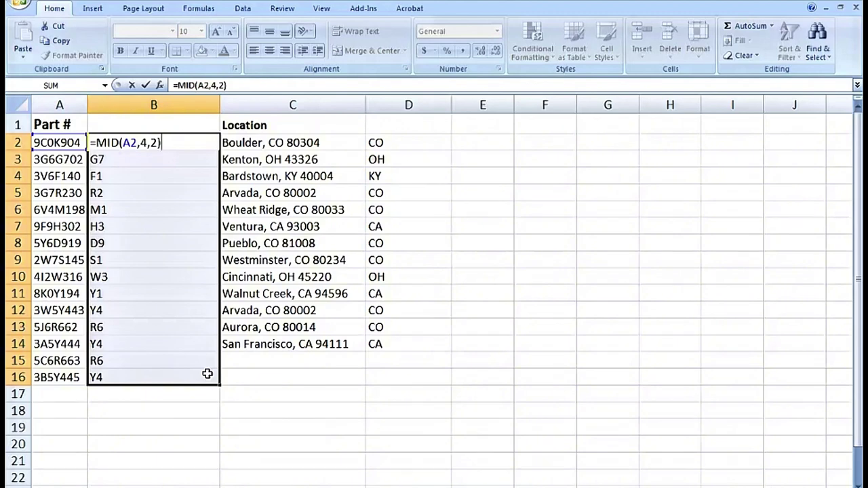
key("alt")
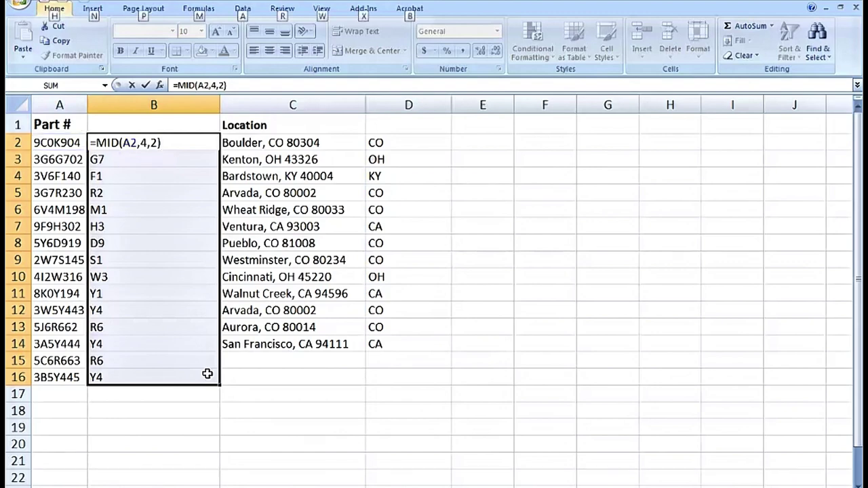